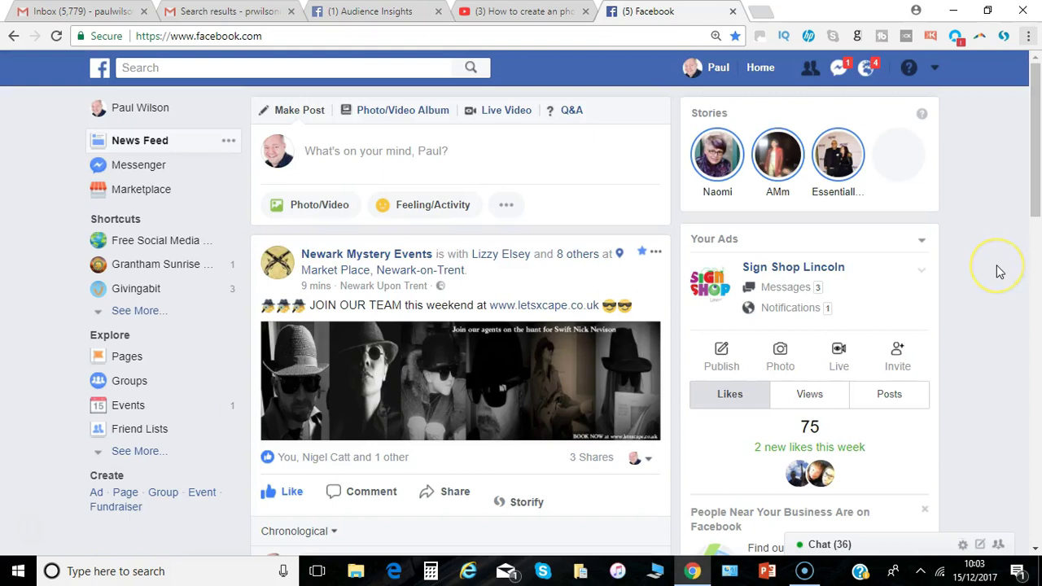
Step: Open Audience Insights from Facebook's ads management area and dismiss the starting audience chooser
click(935, 71)
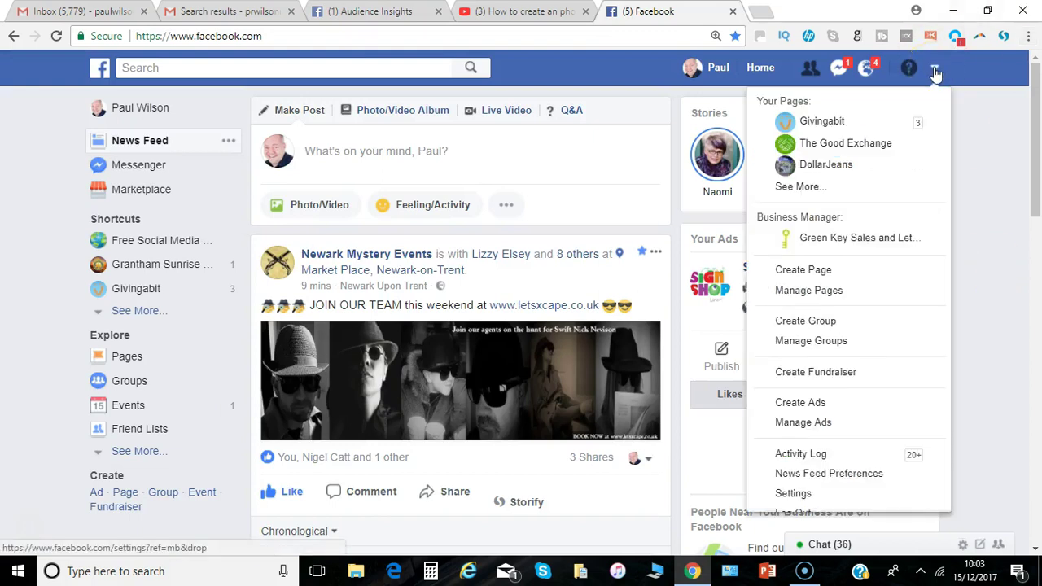
click(856, 420)
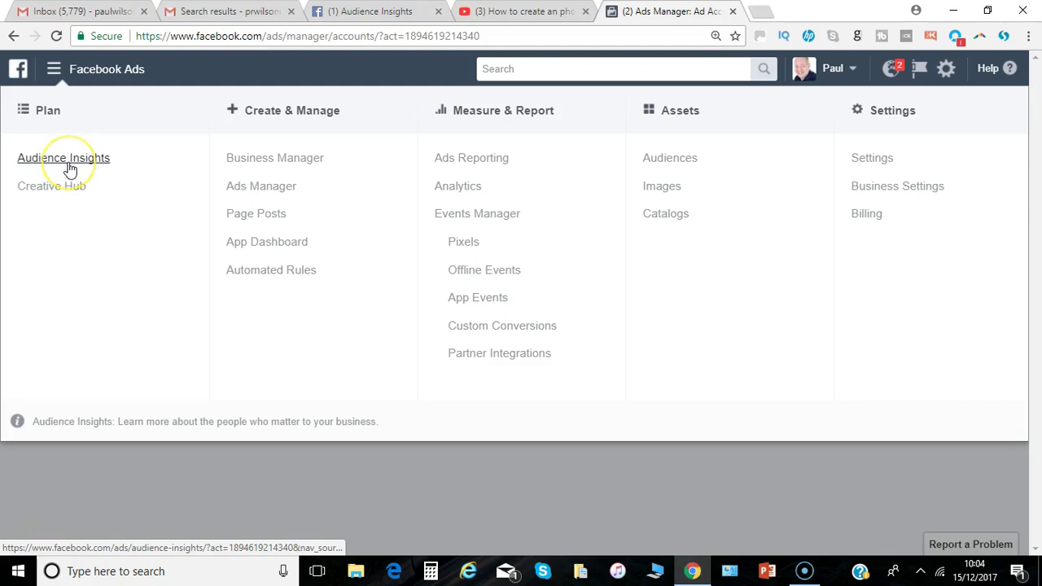
click(69, 159)
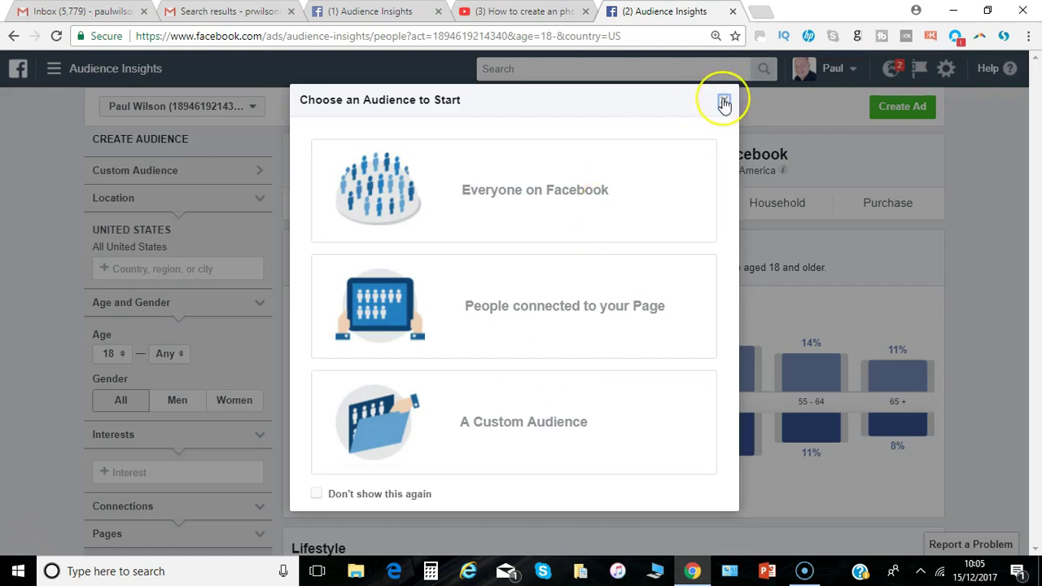
click(724, 102)
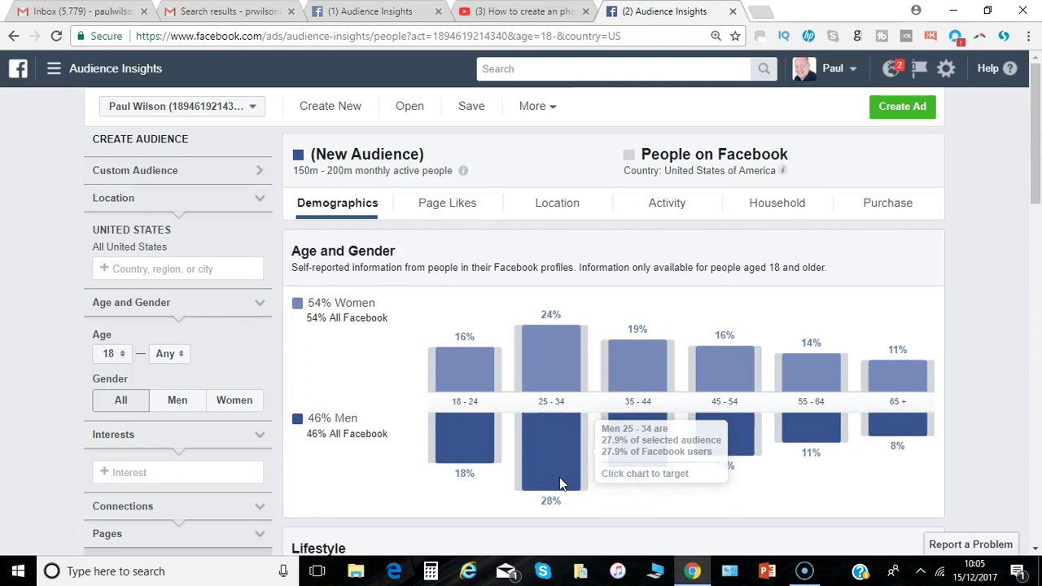
Step: Review the new audience's page likes, location, activity and household data
click(471, 214)
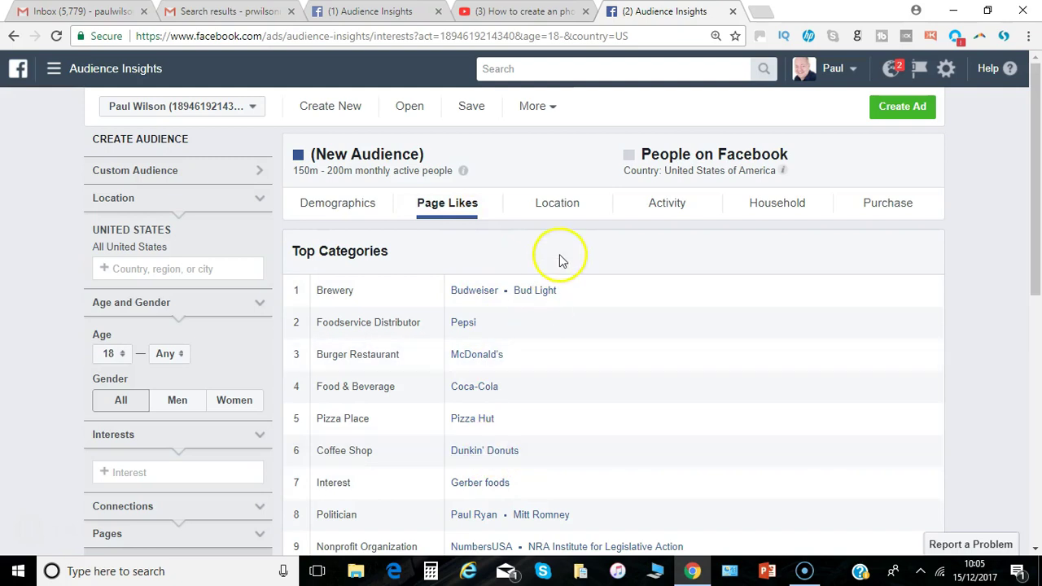
click(557, 203)
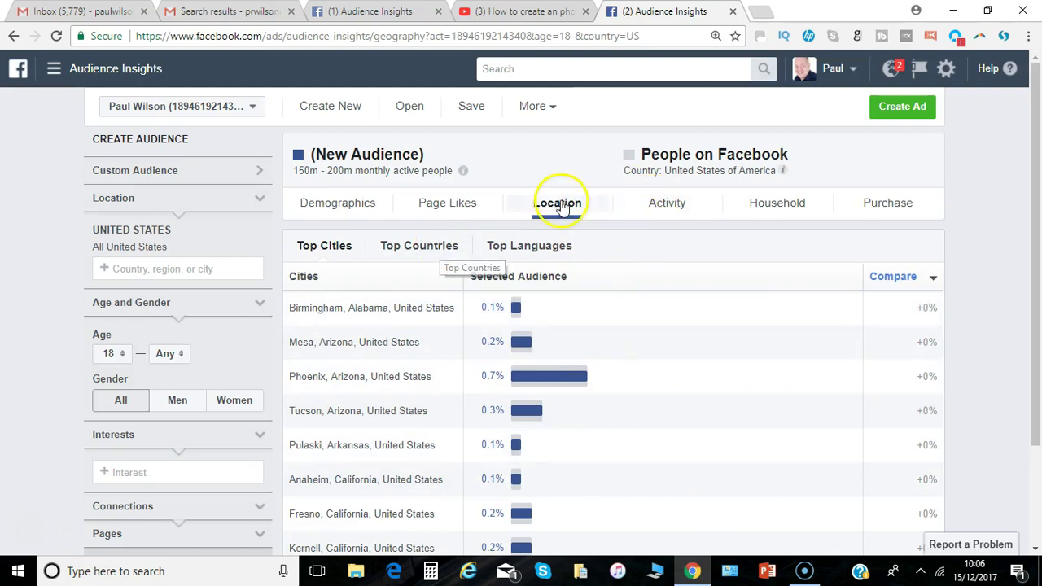
click(658, 207)
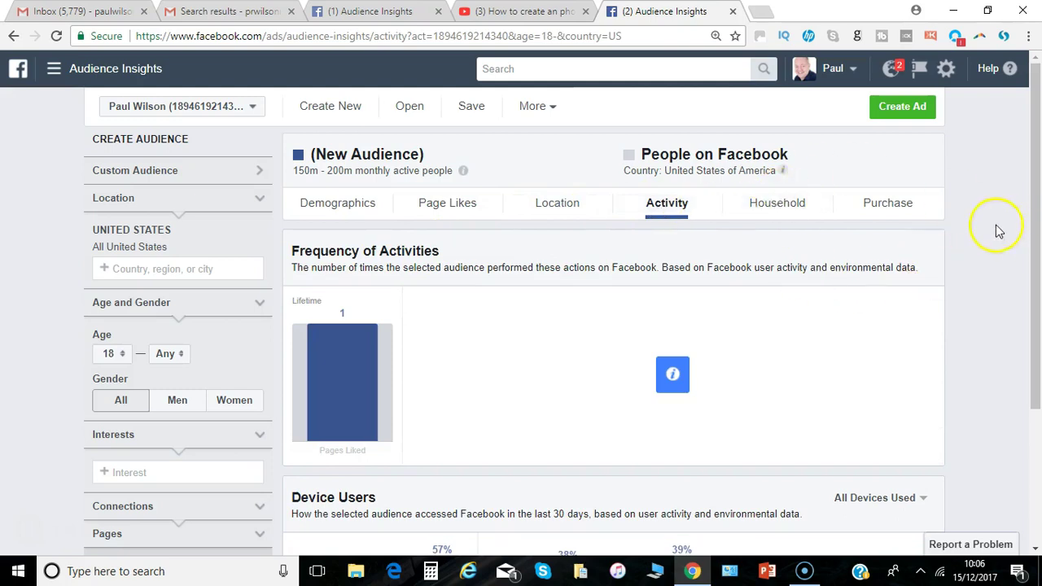
mouse_move(1036, 191)
mouse_down()
mouse_move(1029, 337)
mouse_move(1039, 375)
mouse_move(1040, 296)
mouse_move(1017, 186)
mouse_up()
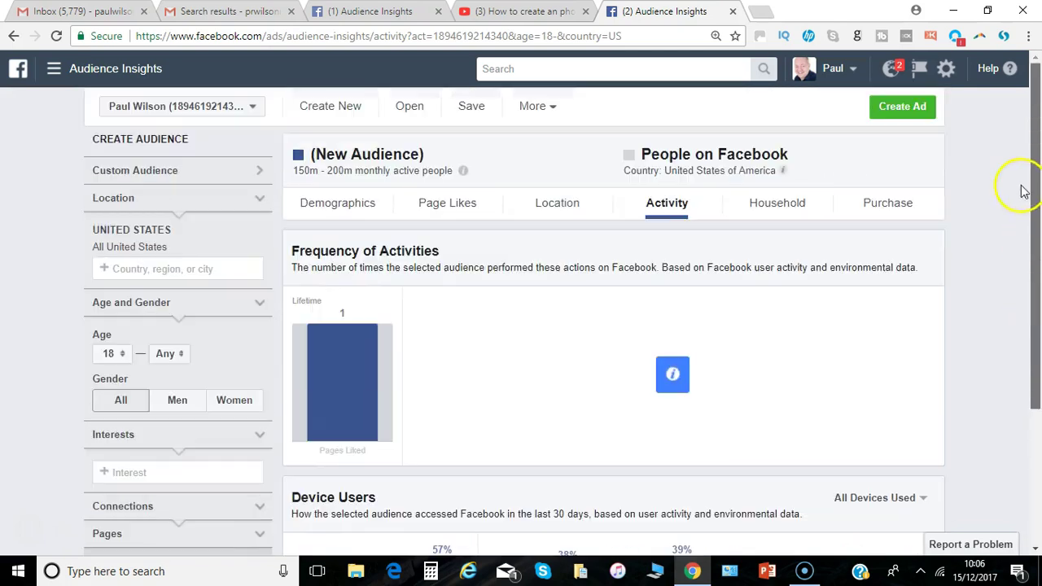
click(765, 208)
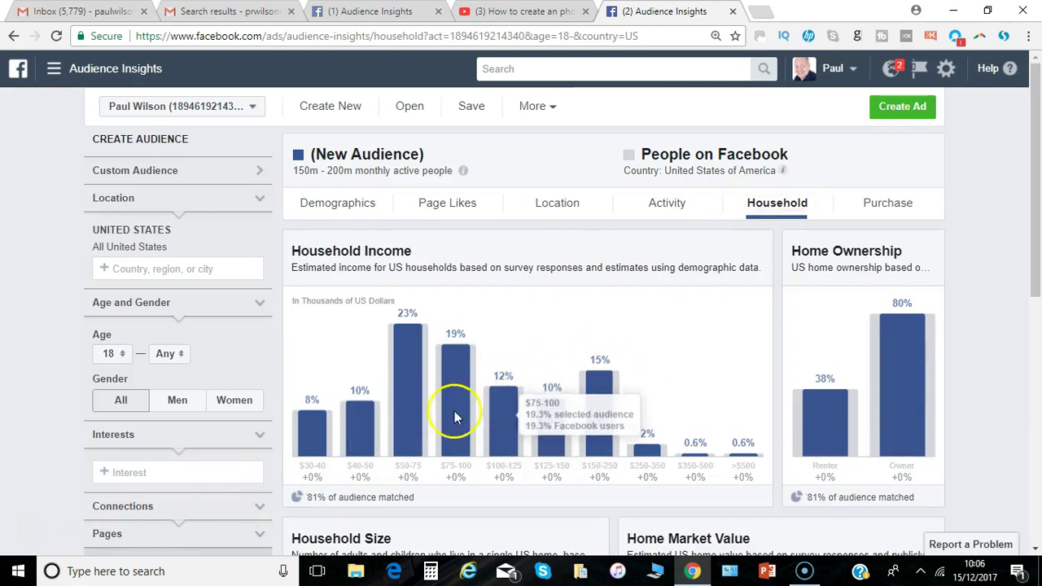
scroll(1035, 279, down, 4)
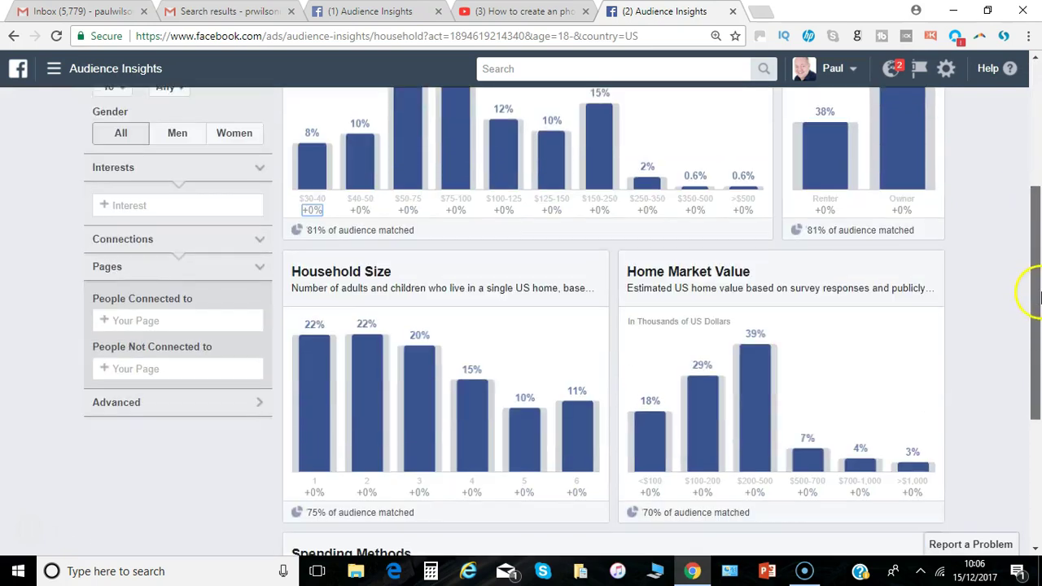
drag(1038, 322, 1002, 153)
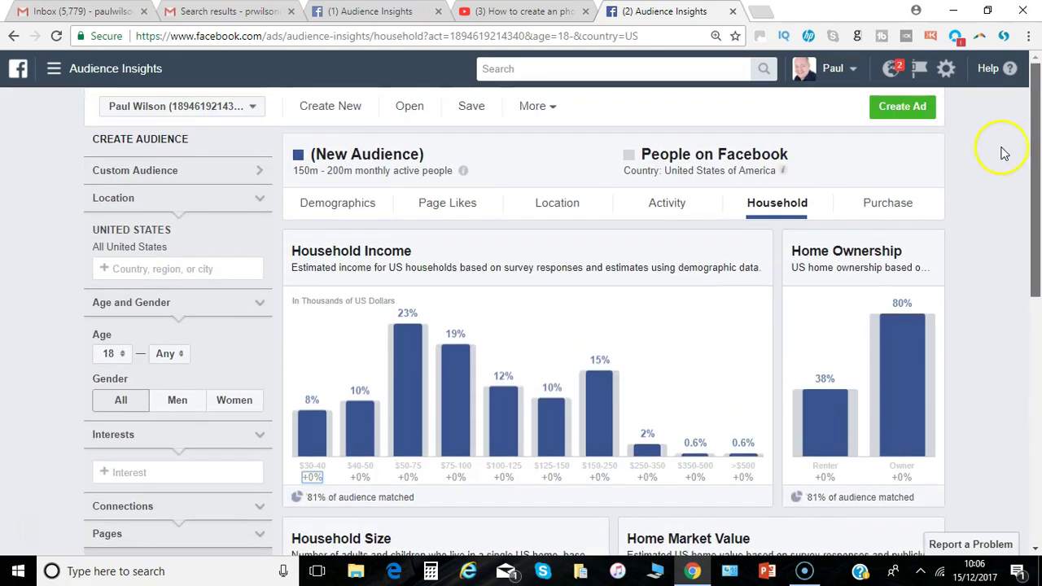
Step: Examine the audience's purchase behavior by category, including Food and drink
click(887, 207)
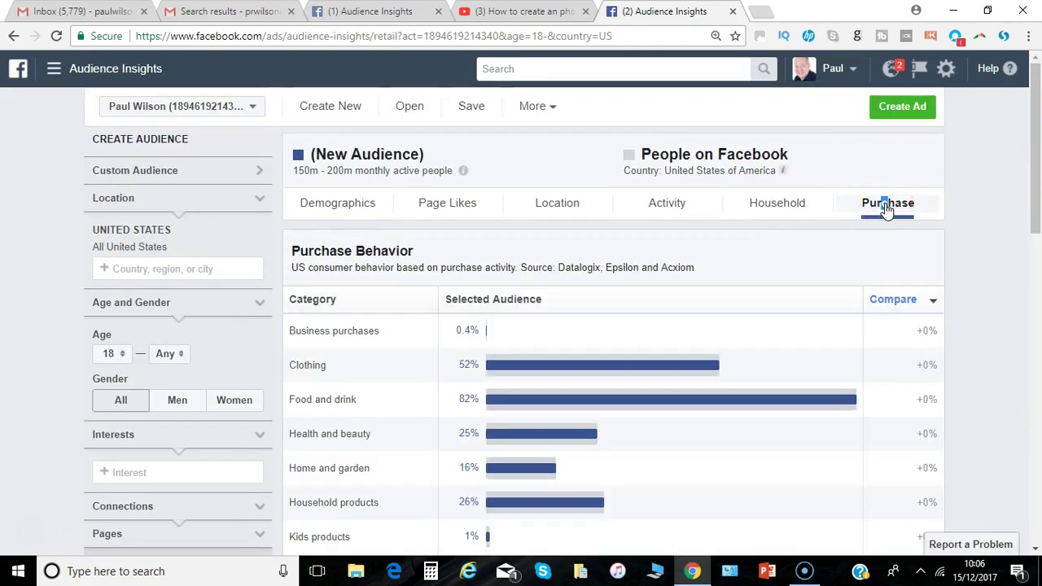
click(1039, 194)
drag(1040, 189, 1033, 244)
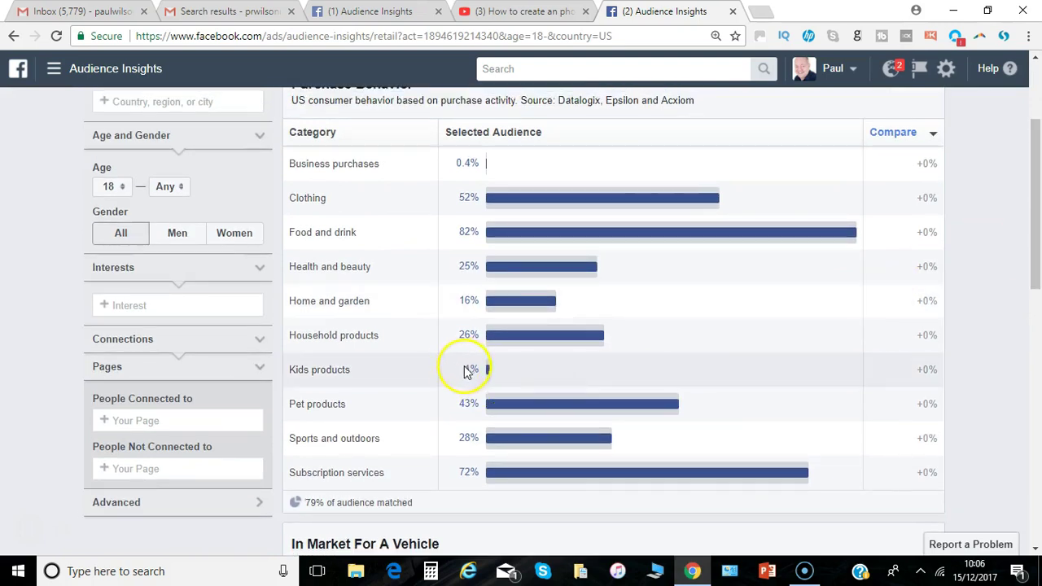
mouse_move(576, 238)
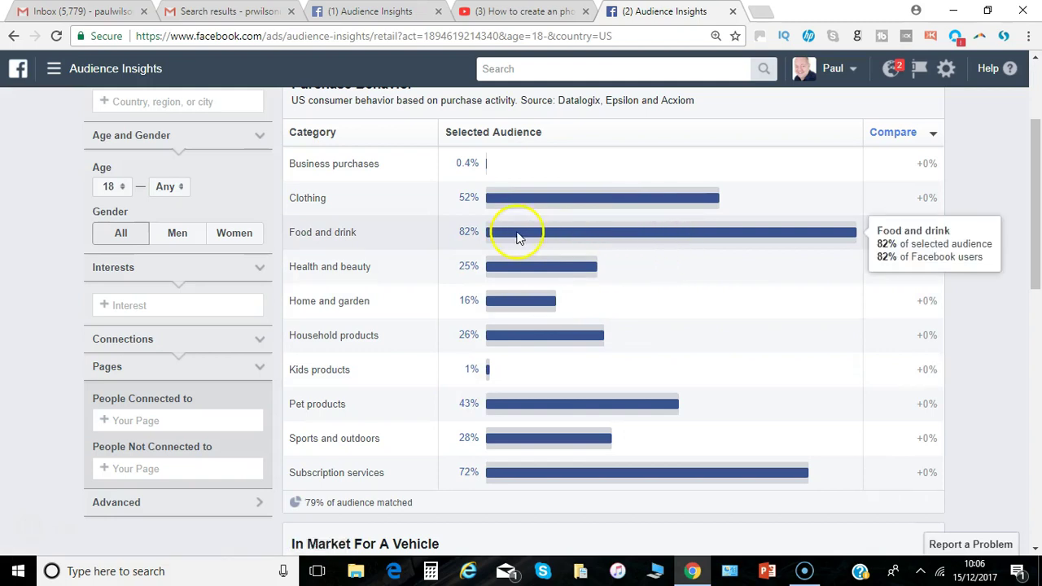
mouse_move(1035, 228)
mouse_down()
mouse_move(1029, 172)
mouse_move(1038, 226)
mouse_move(1027, 224)
mouse_up()
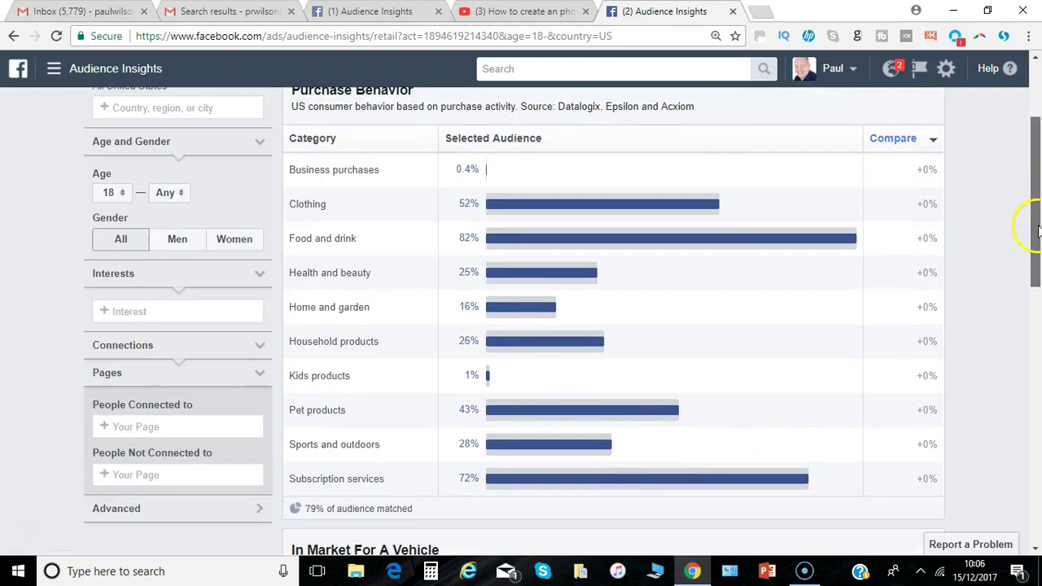
Step: Set the audience's maximum age to 24 and limit the gender to Women
click(171, 193)
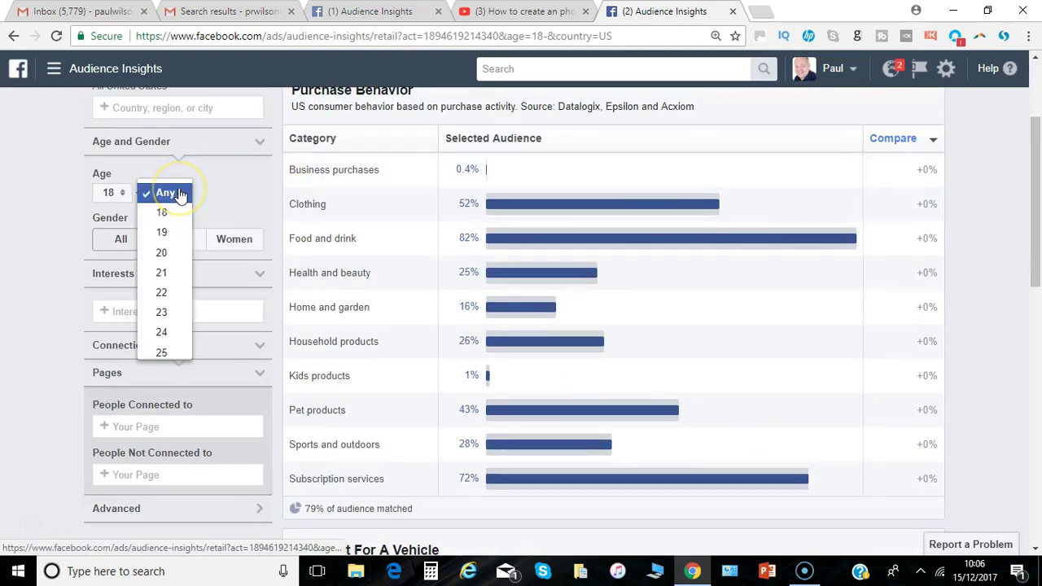
click(173, 340)
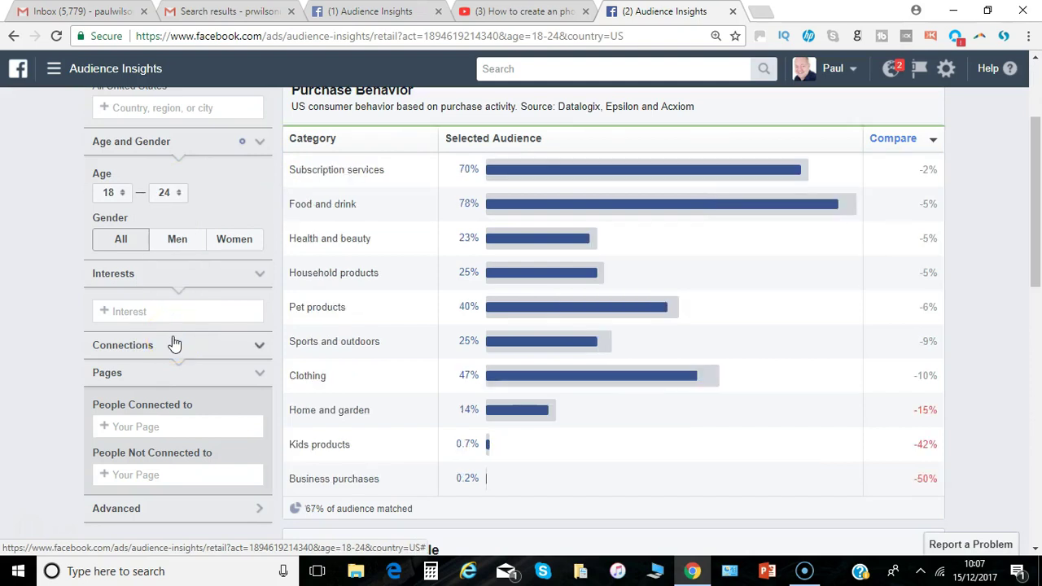
drag(1035, 232, 1031, 61)
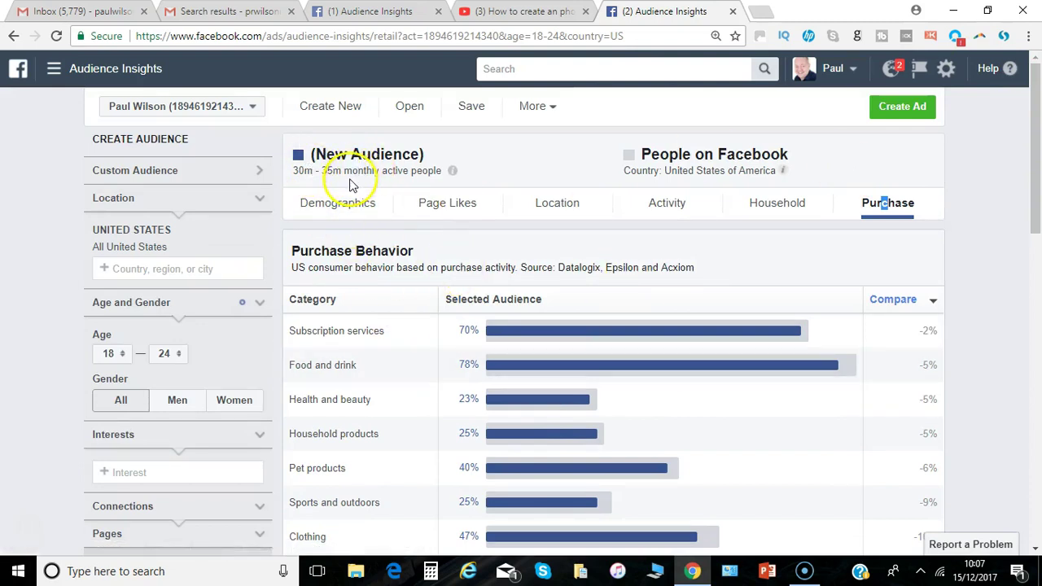
click(243, 403)
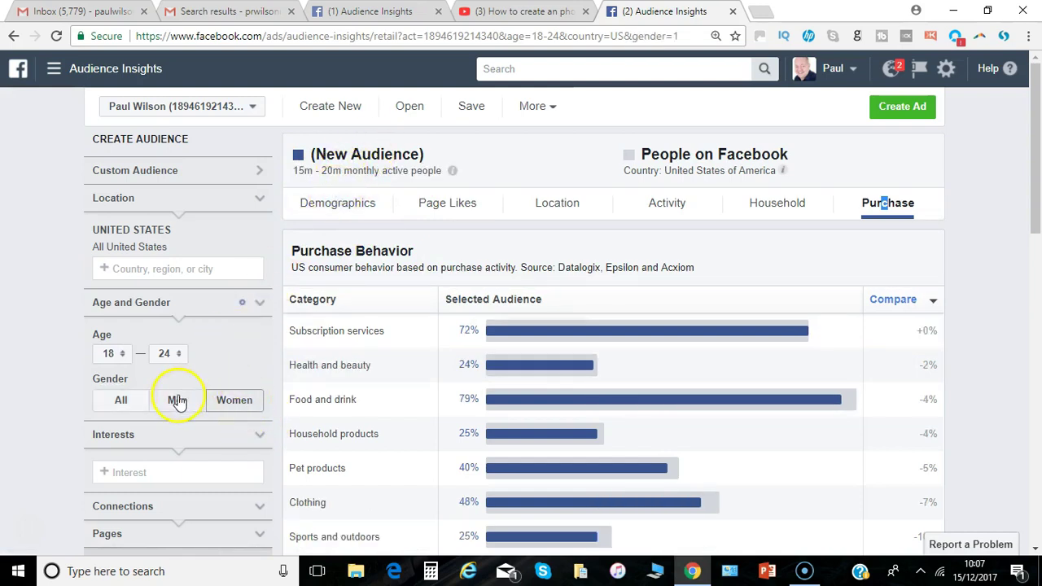
Step: Add United Kingdom to the audience locations, followed by London, England
click(260, 201)
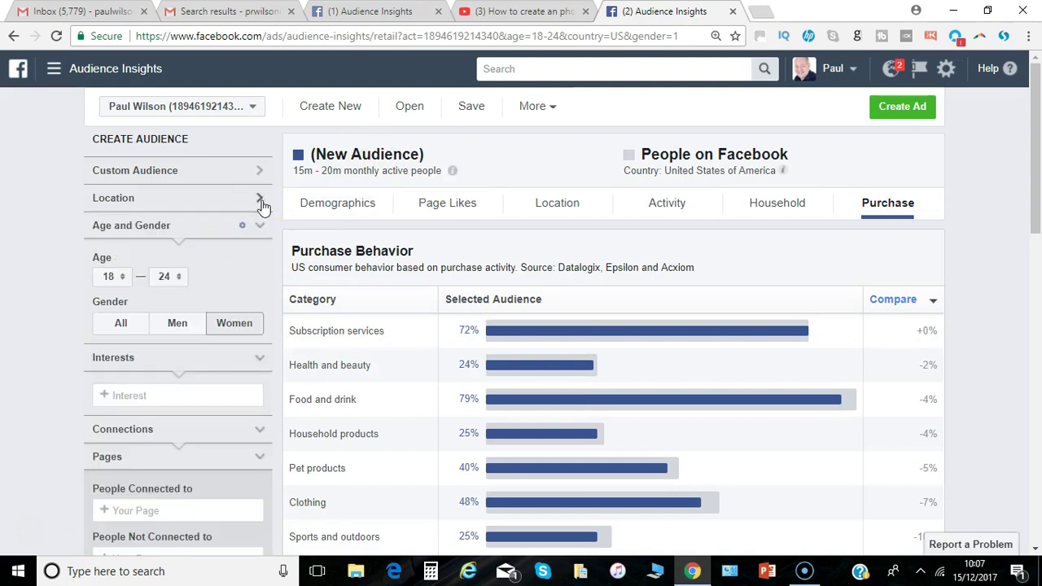
click(260, 201)
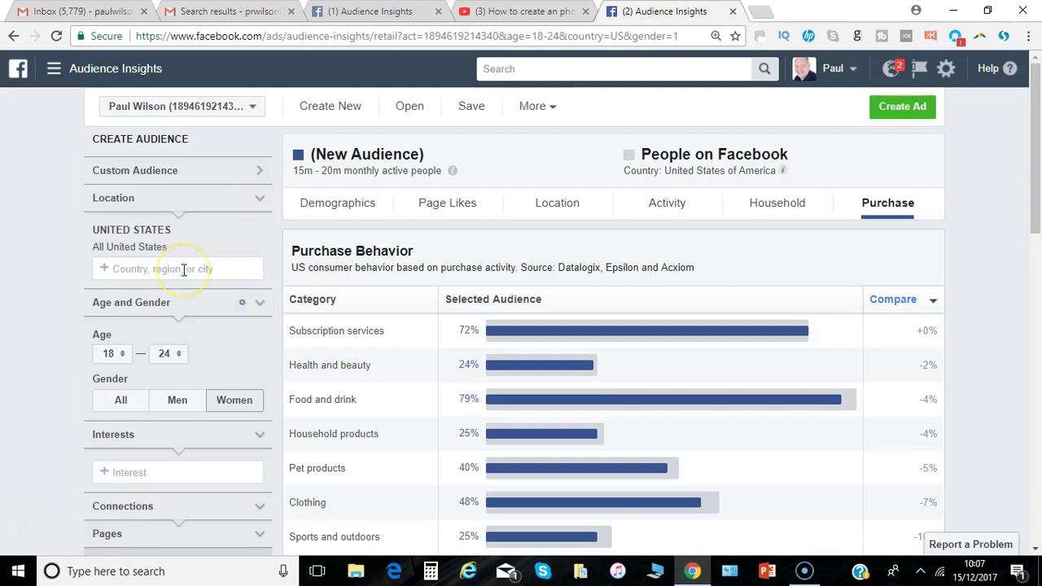
text(United Kin)
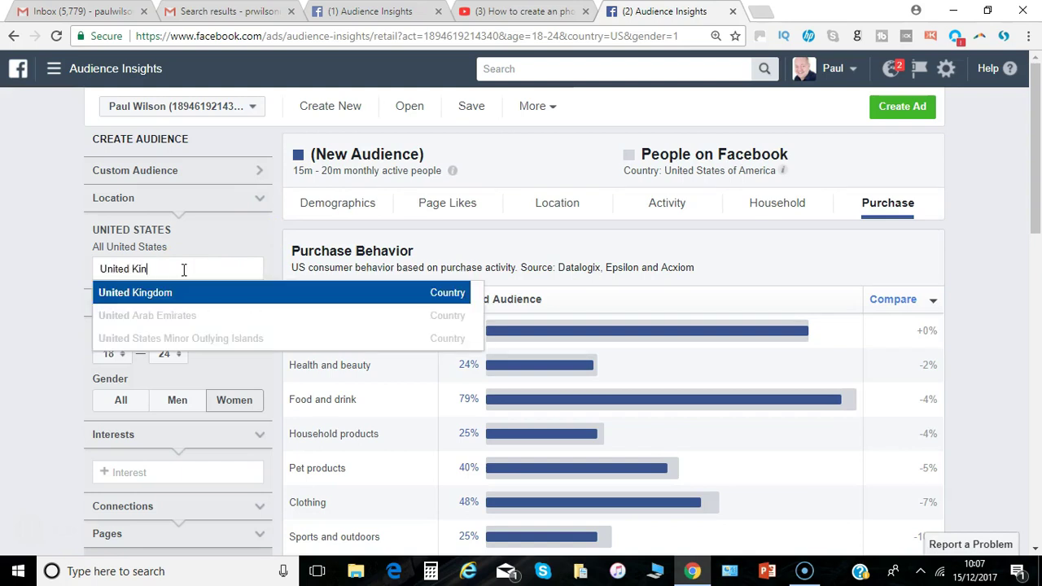
click(183, 281)
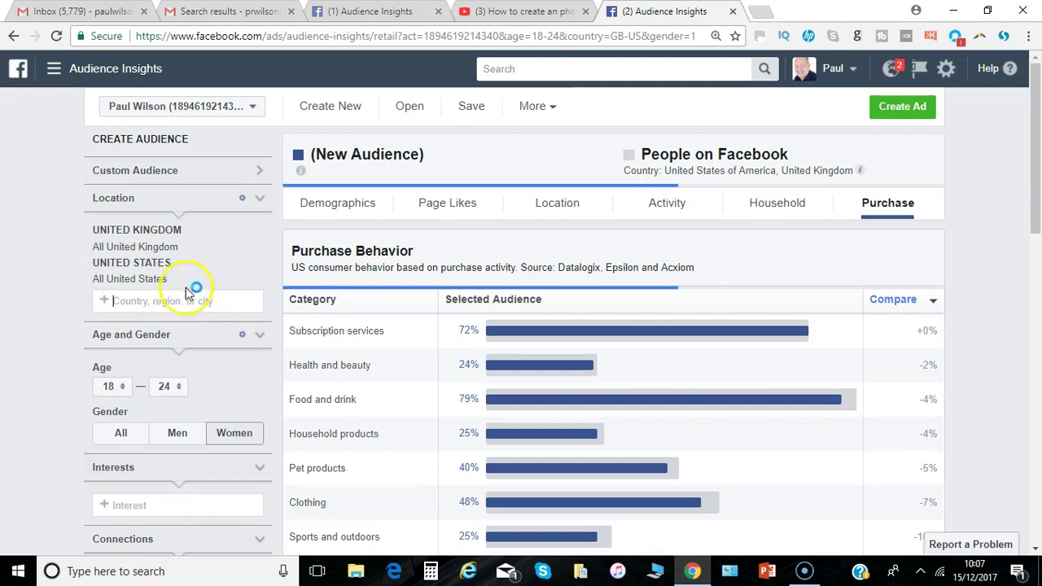
click(162, 301)
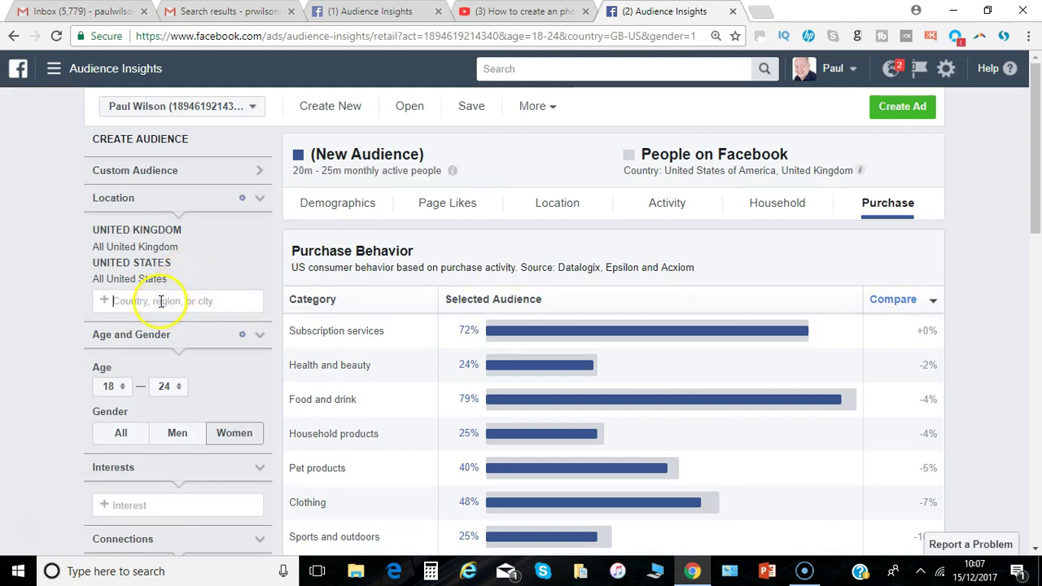
text(London)
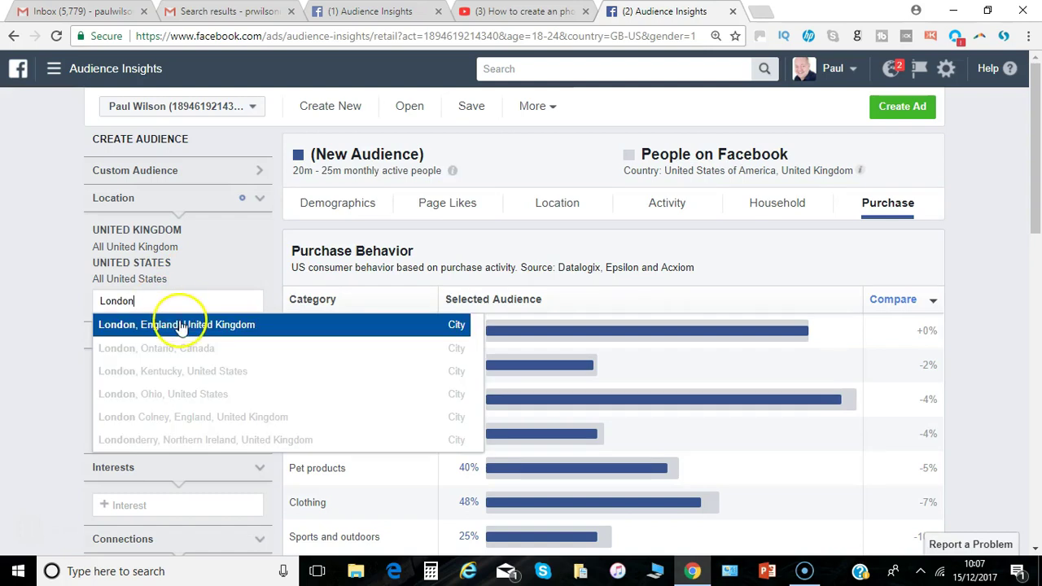
click(177, 324)
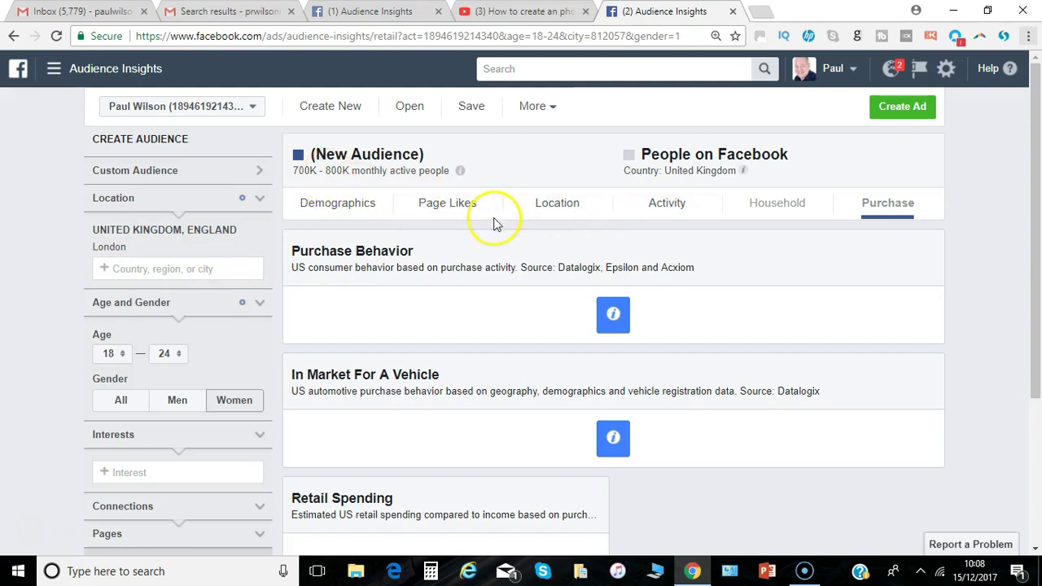
Step: Show the London audience's demographics and switch the gender filter to Men
click(355, 207)
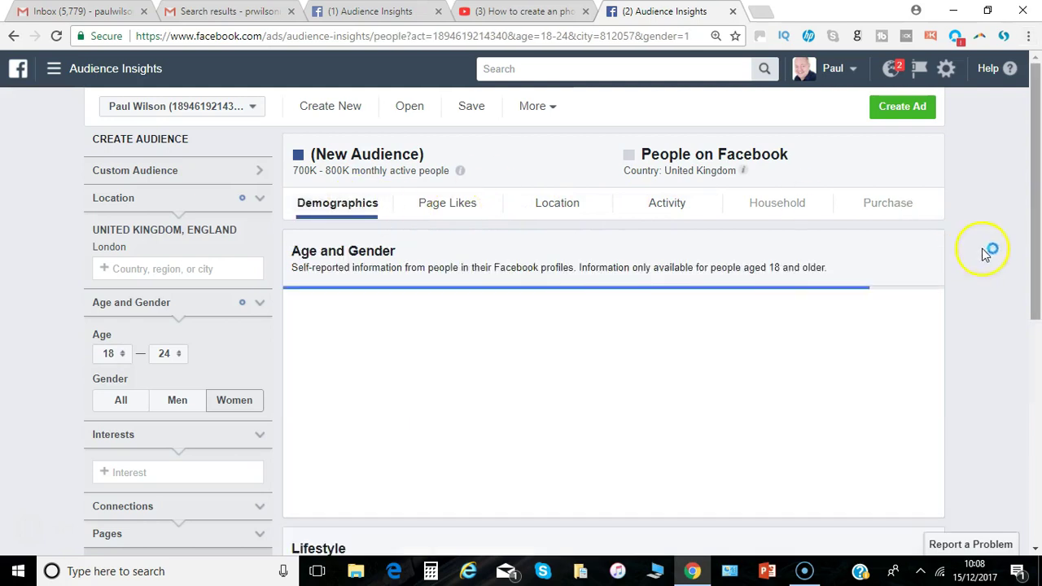
drag(1041, 220, 1041, 240)
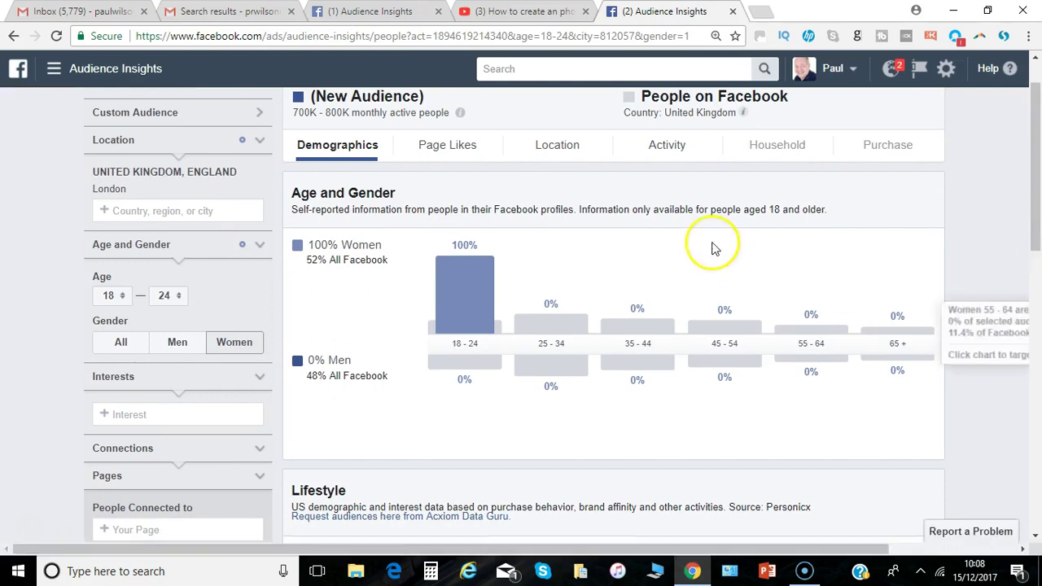
click(178, 341)
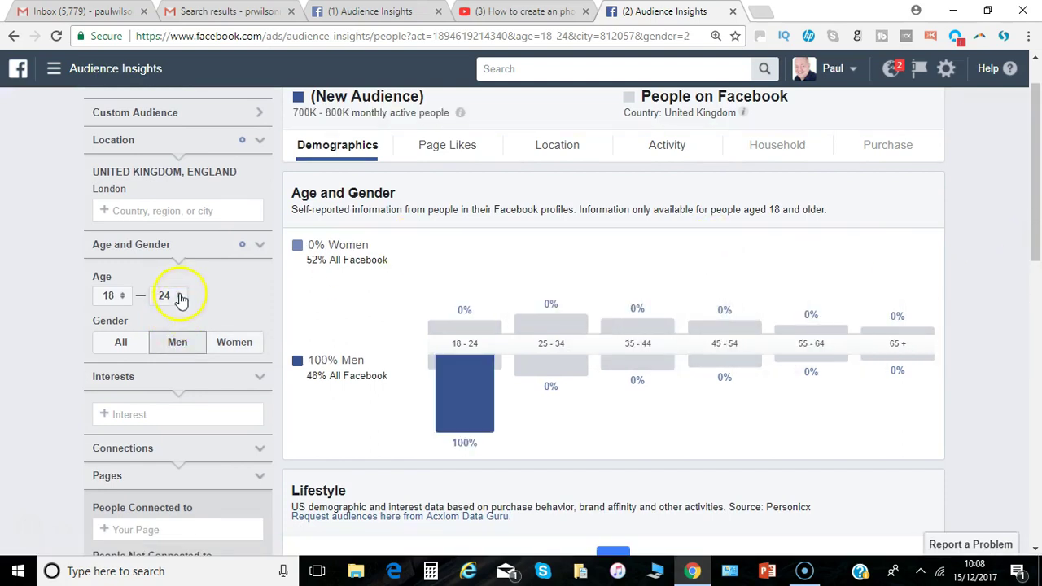
Step: Raise the audience's maximum age to 30 and set the gender to All
click(177, 296)
click(192, 353)
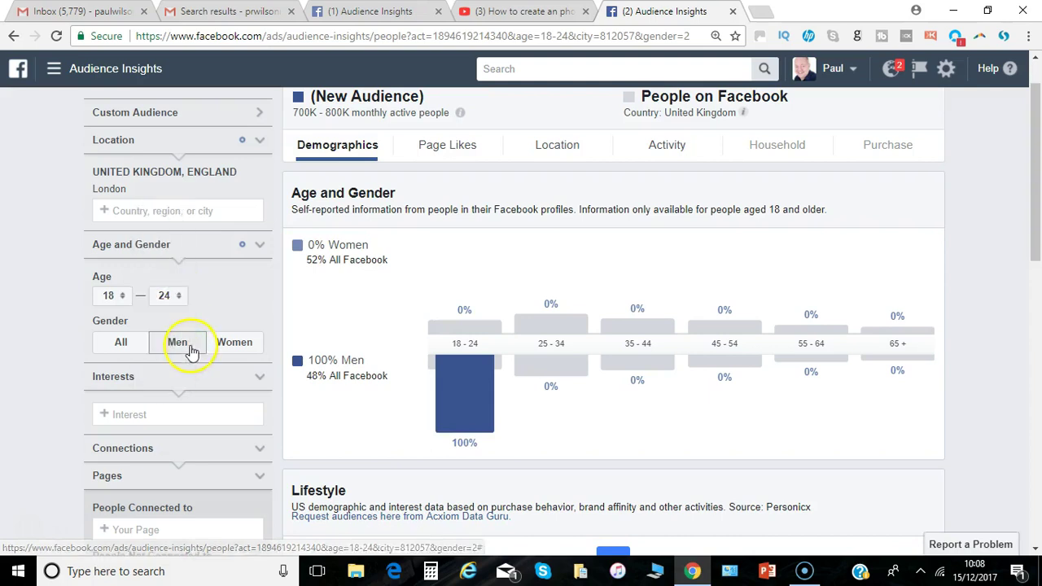
click(180, 295)
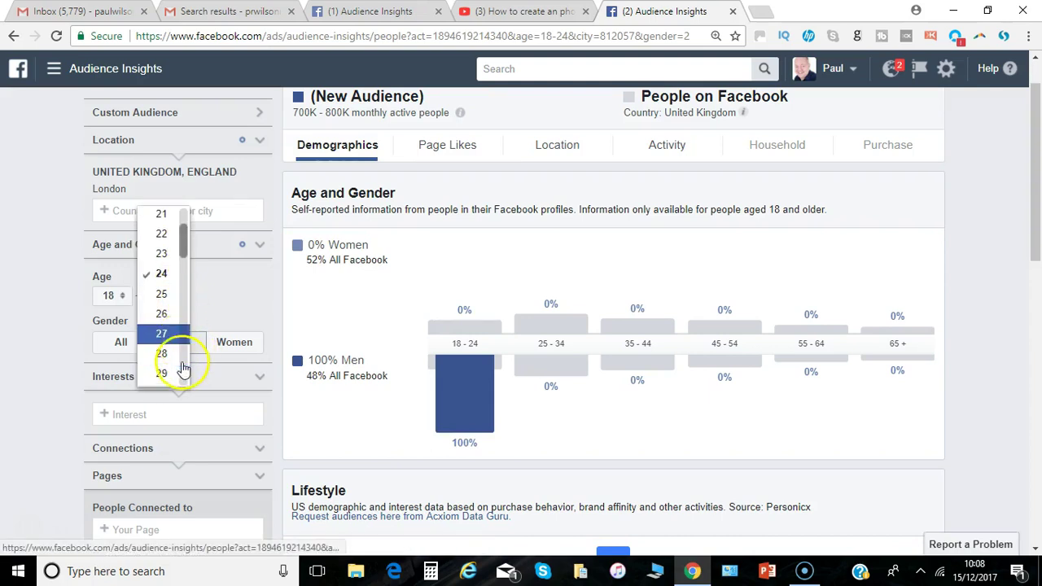
scroll(182, 358, down, 3)
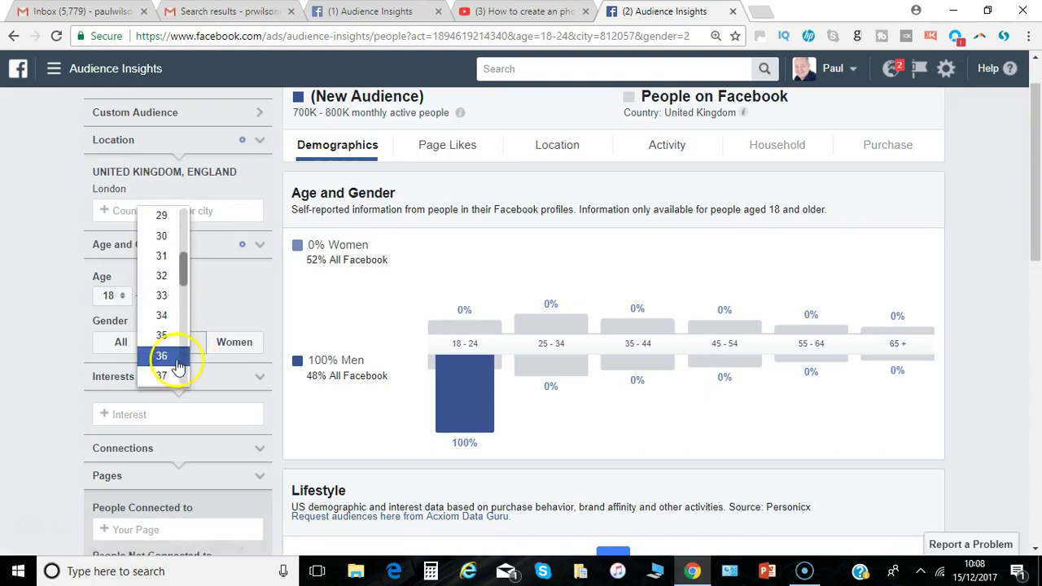
click(166, 237)
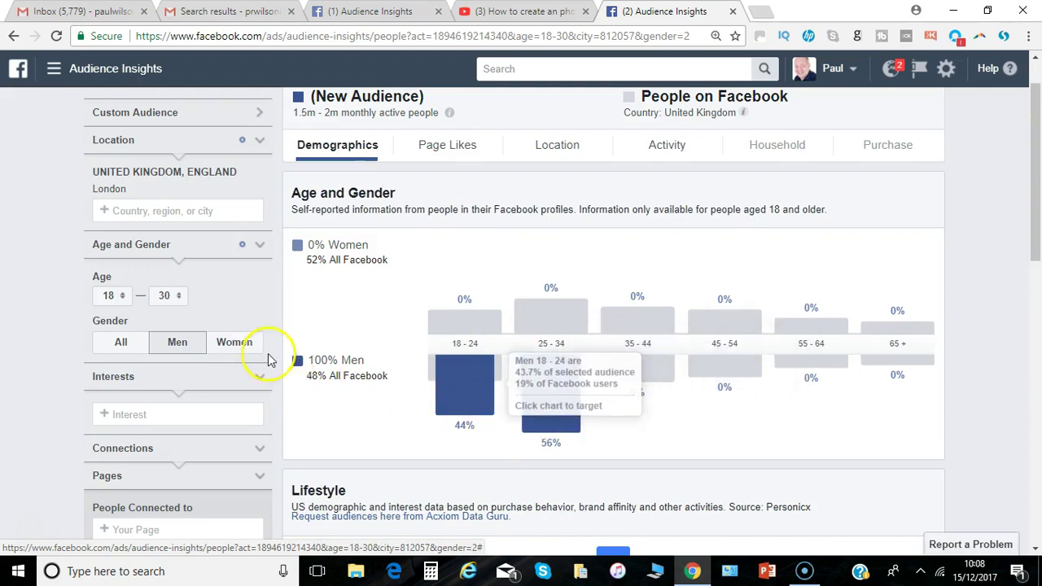
click(122, 343)
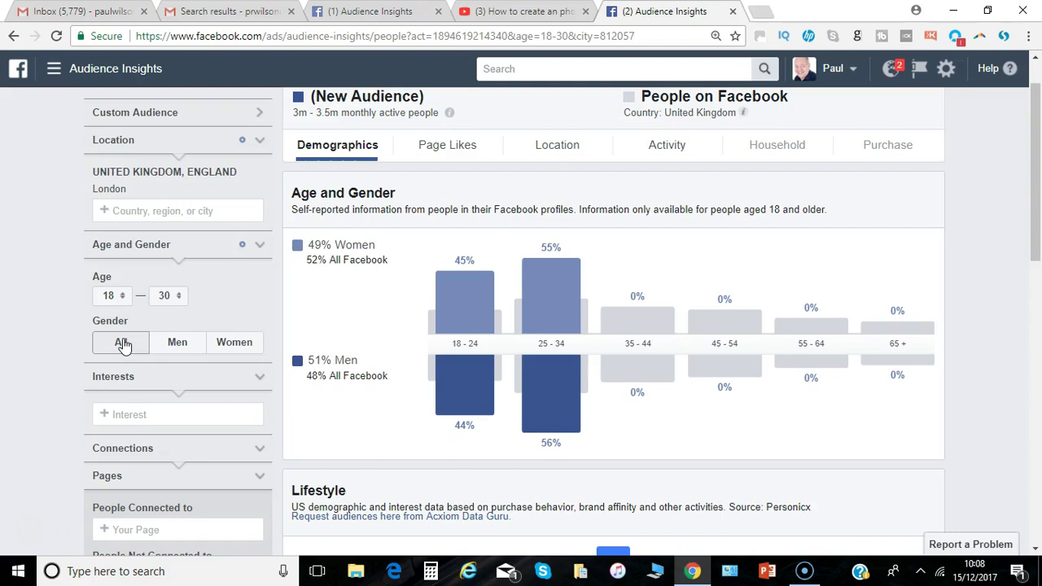
Step: Add Bodybuilding from the Fitness and wellness category as an interest and remove London from the audience locations
click(129, 414)
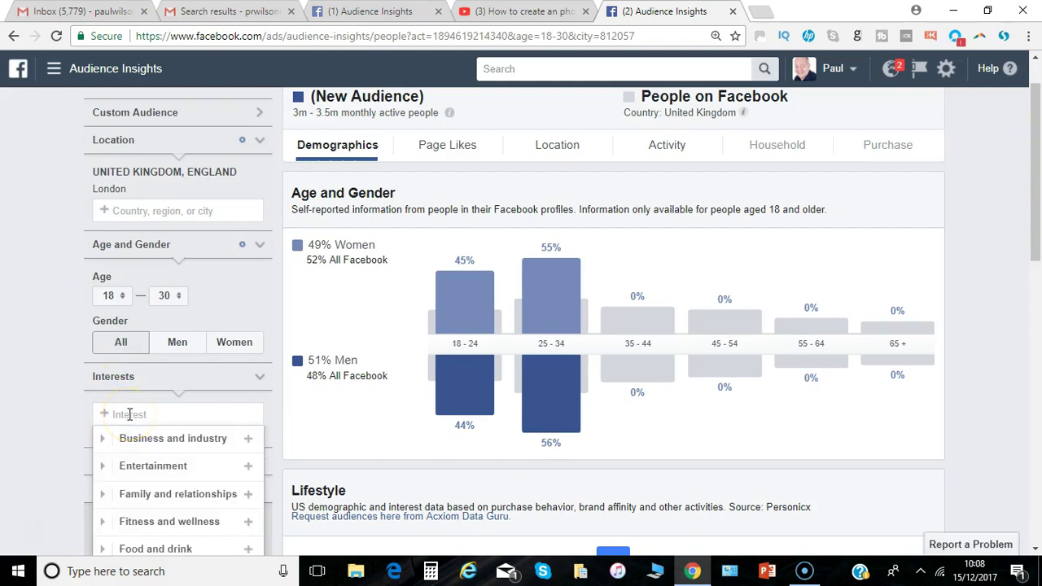
click(191, 521)
scroll(188, 526, down, 1)
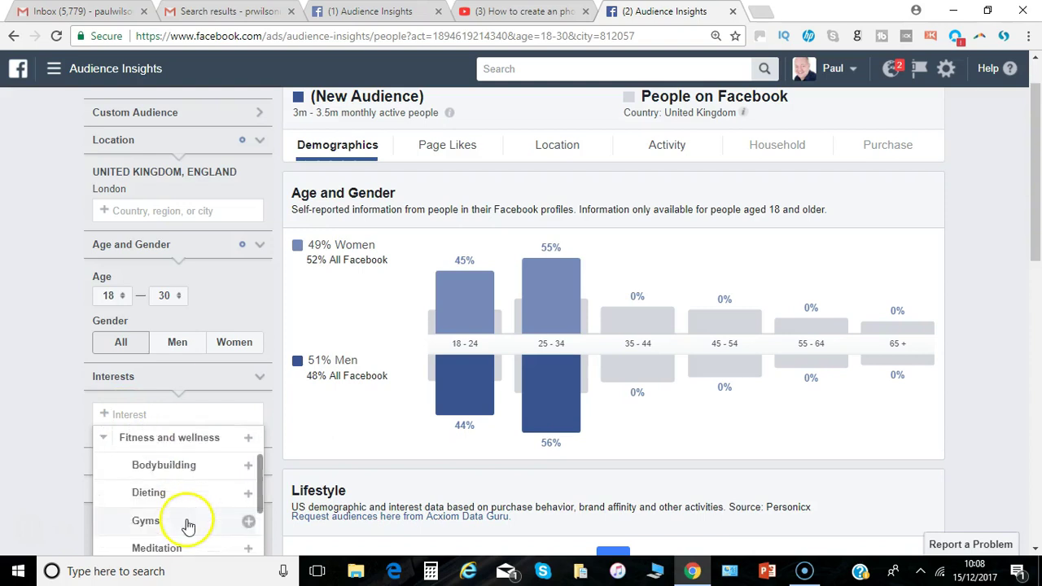
click(184, 476)
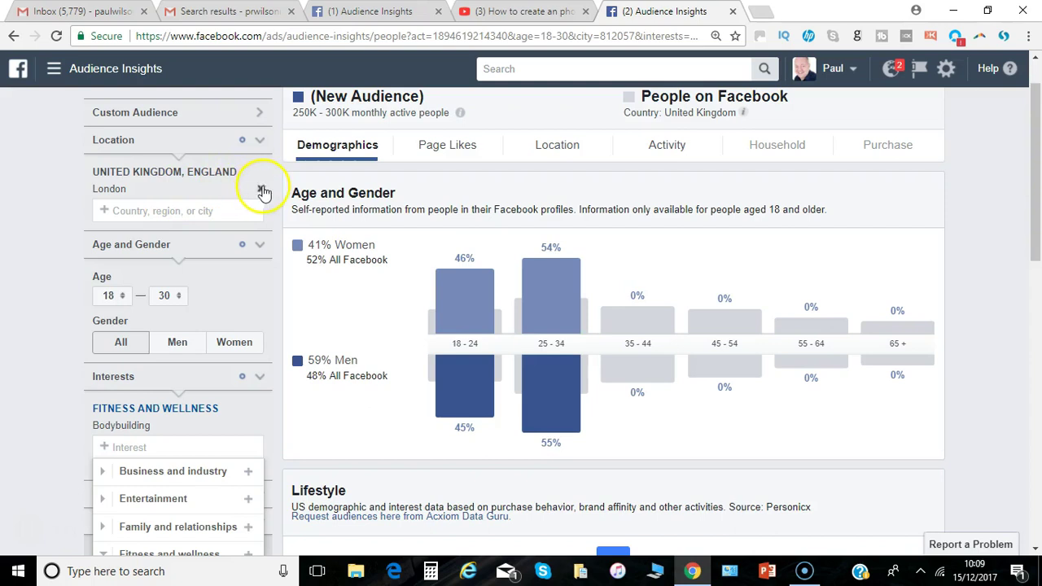
click(261, 191)
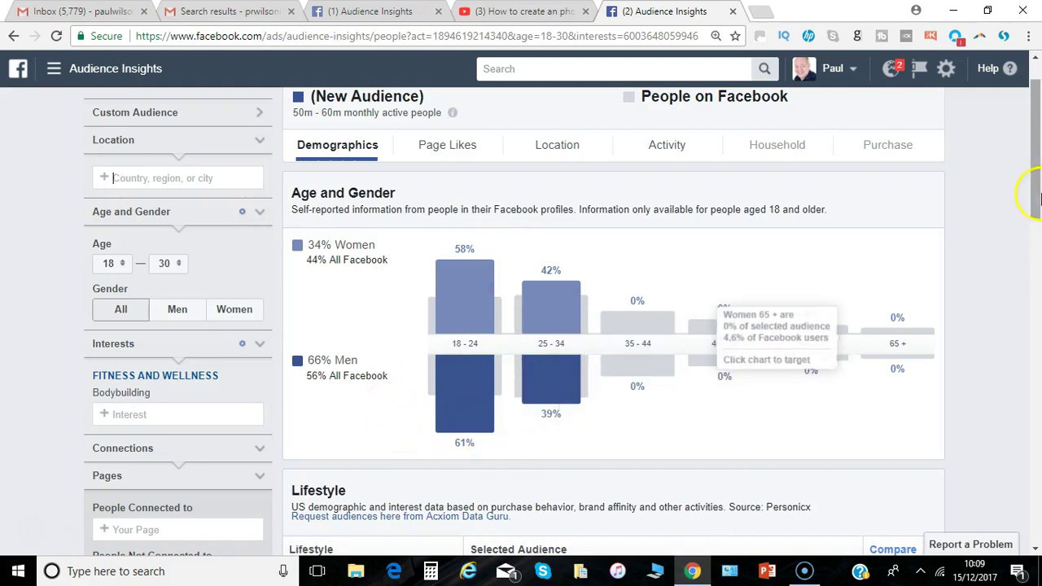
Step: Add the advanced behavior Facebook access (OS): Windows 10 from Digital activities > Operating System Used to the audience
scroll(1038, 189, down, 1)
drag(1039, 189, 1035, 225)
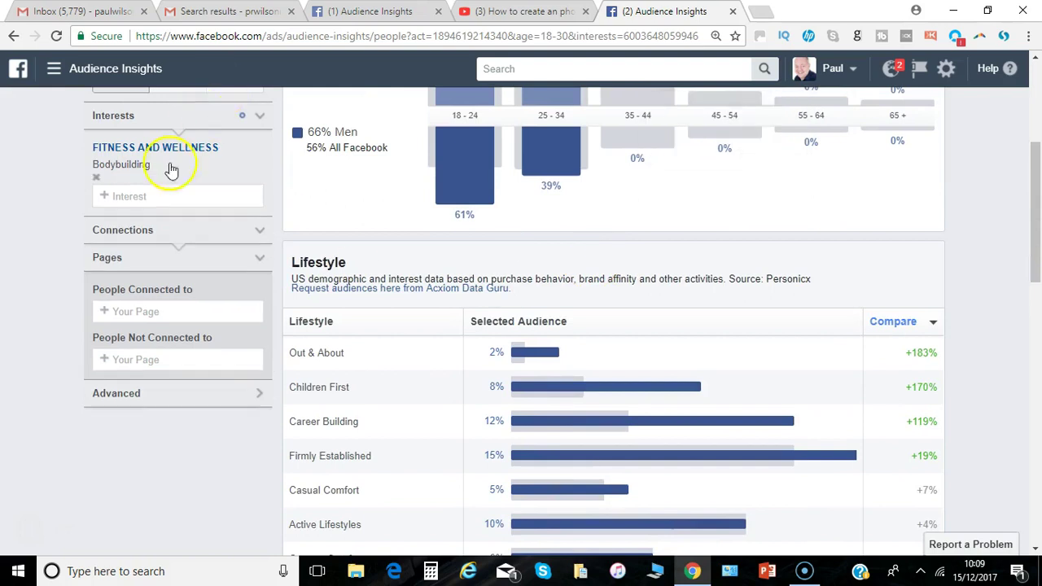
click(135, 187)
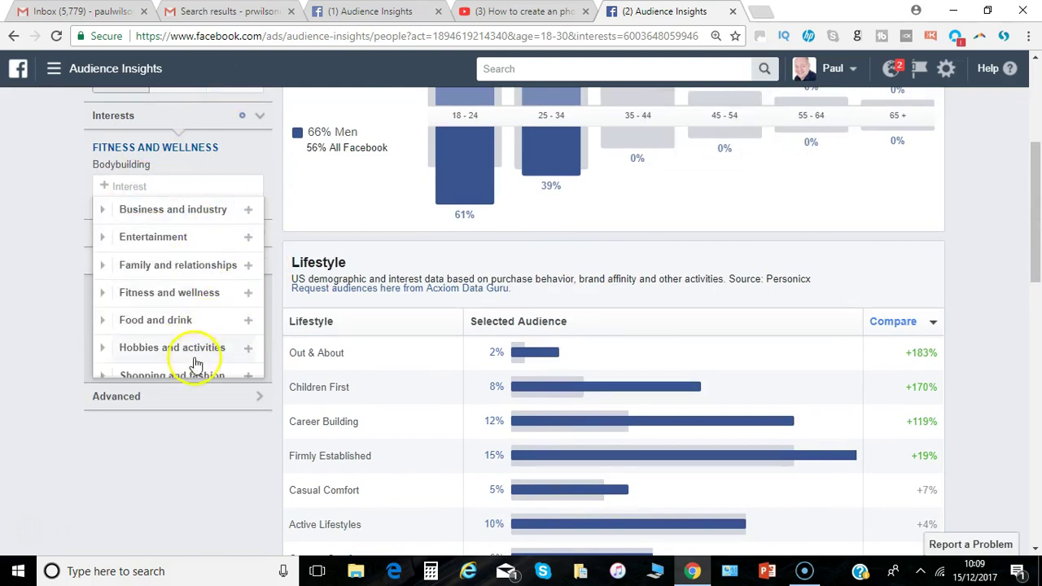
click(139, 399)
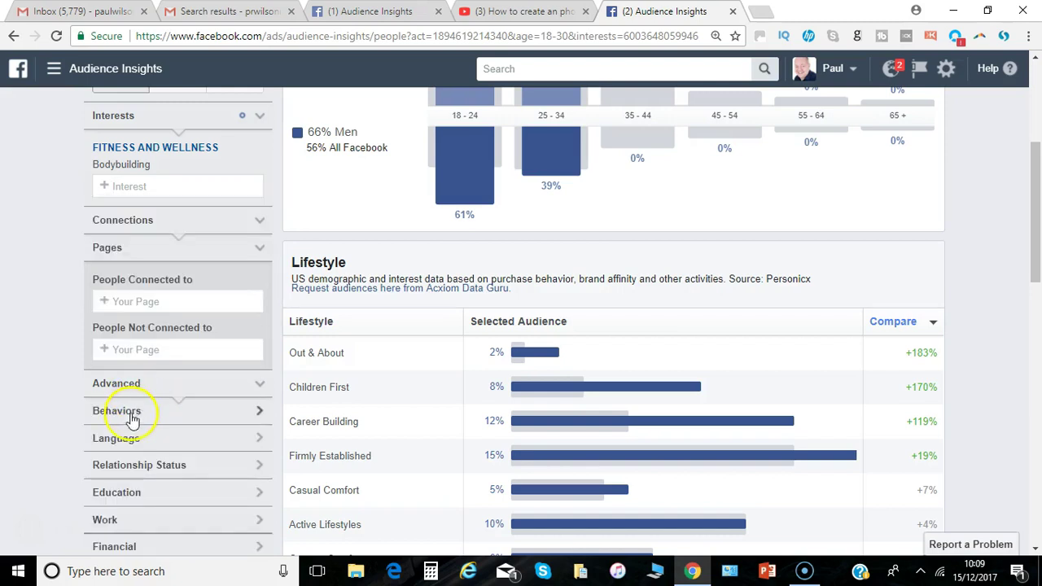
double_click(132, 417)
click(136, 445)
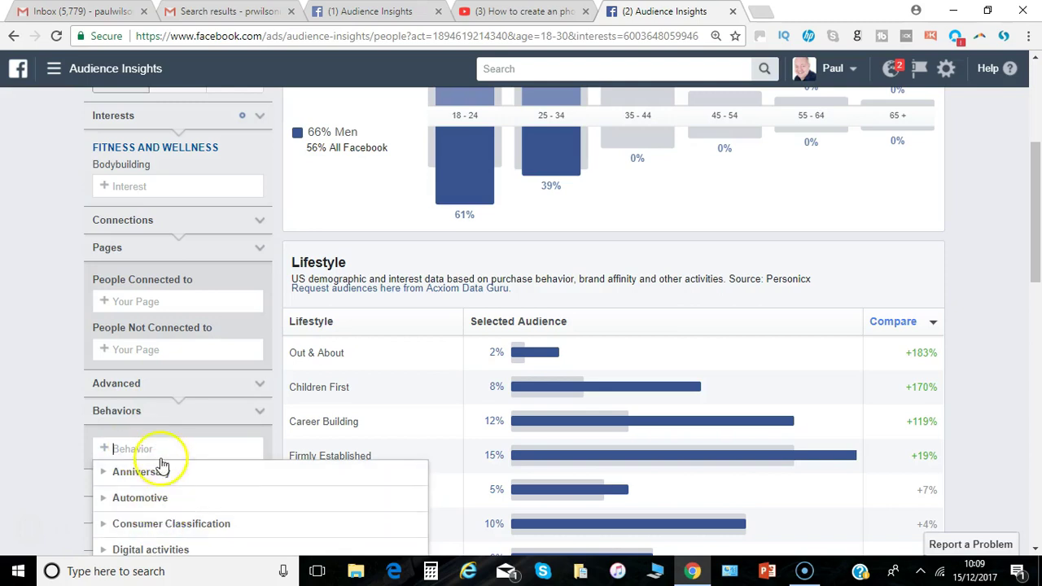
click(168, 551)
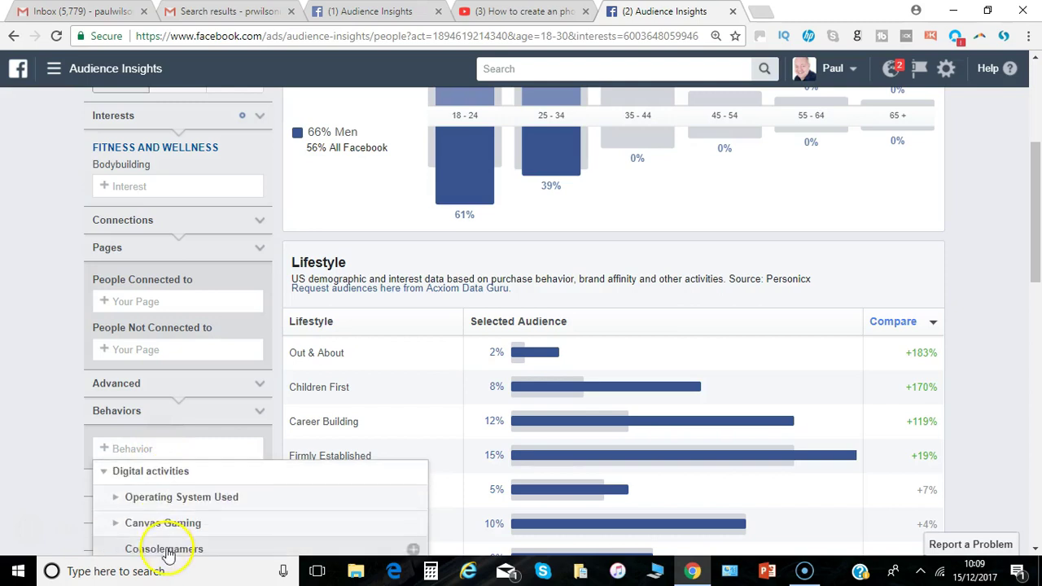
click(188, 501)
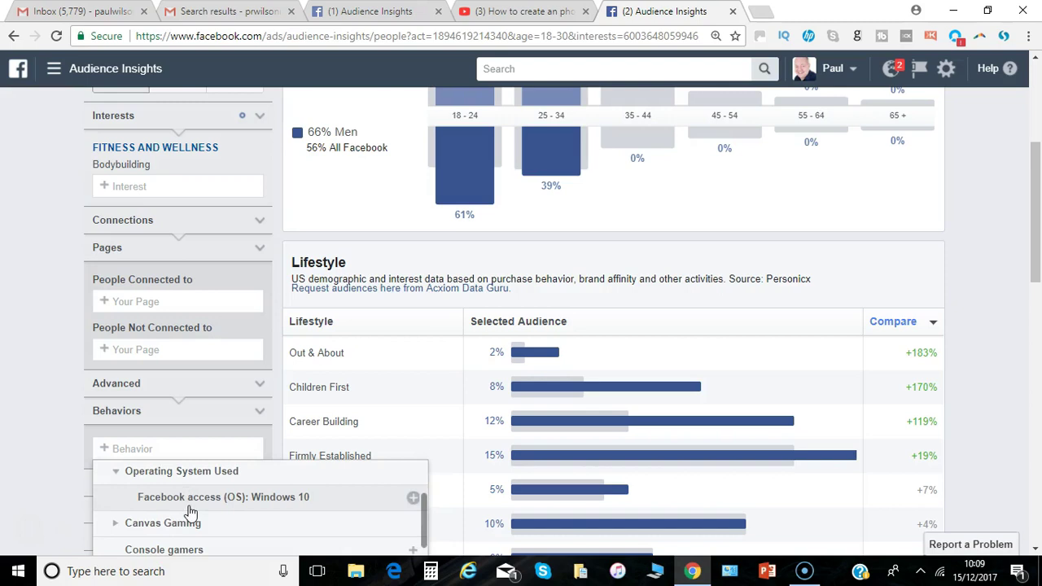
click(194, 501)
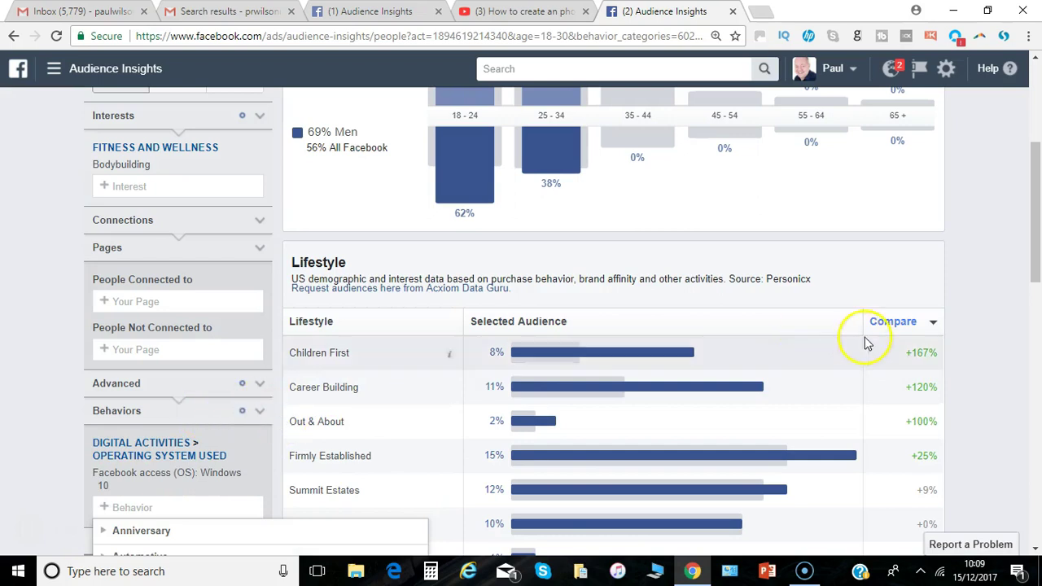
drag(1031, 279, 1008, 174)
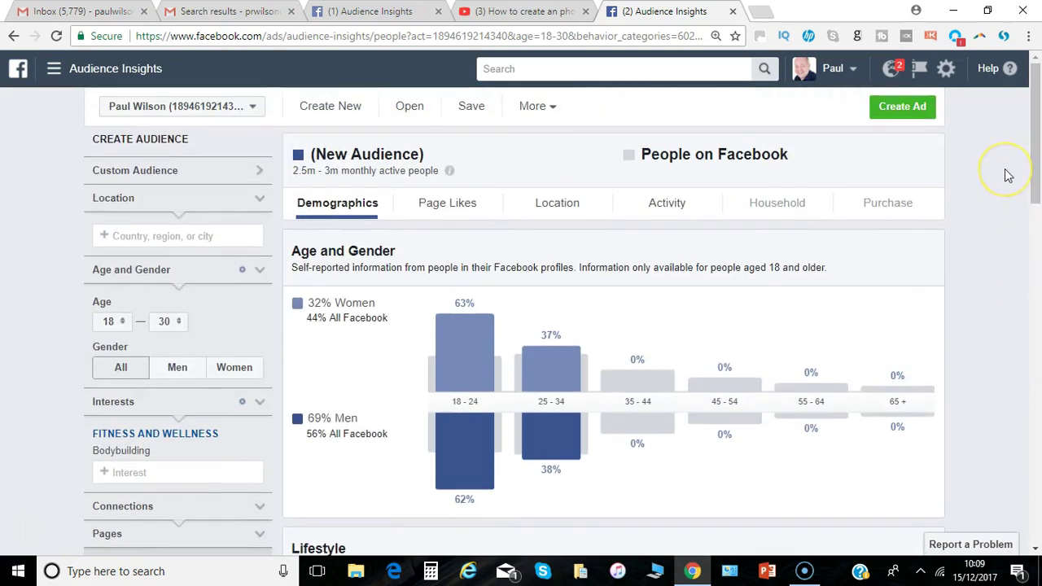